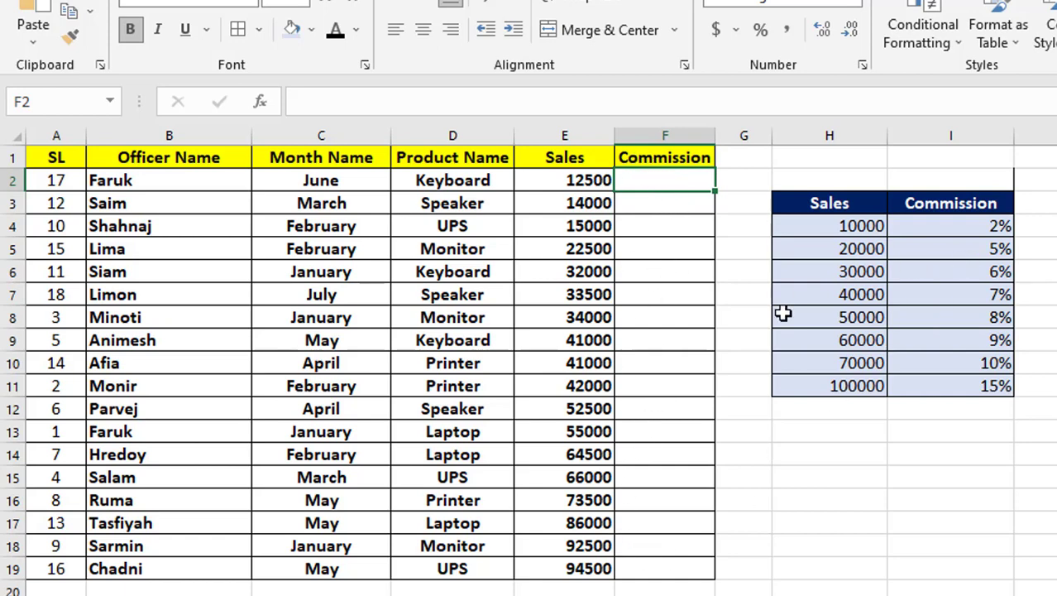
Step: Format the Commission cells F2:F19 as Percentage with 0 decimal places
{"action": "left_click_drag", "start_coordinate": [645, 180], "coordinate": [675, 571]}
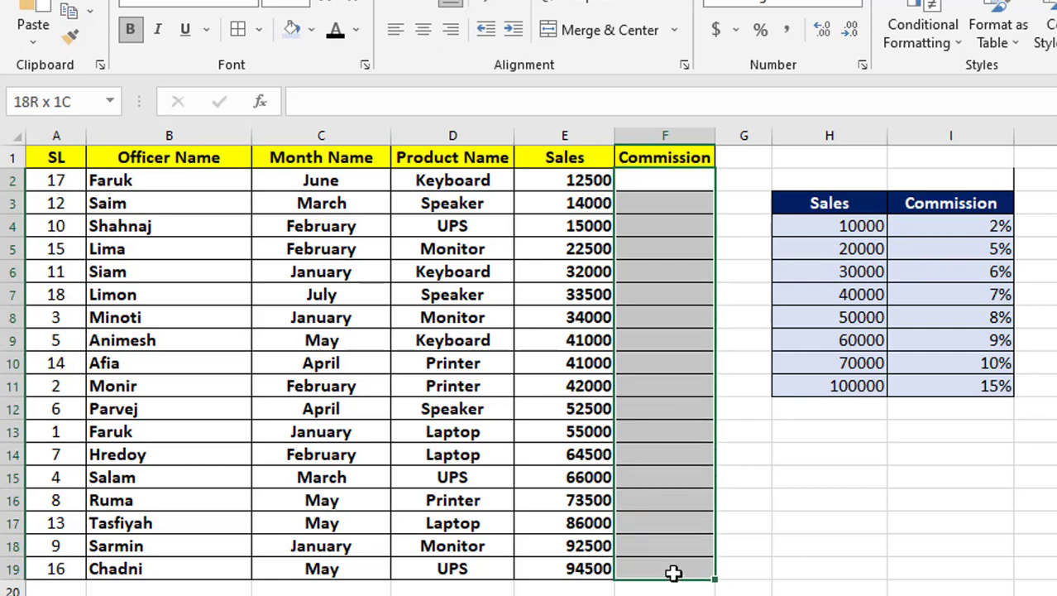
{"action": "right_click", "coordinate": [685, 383]}
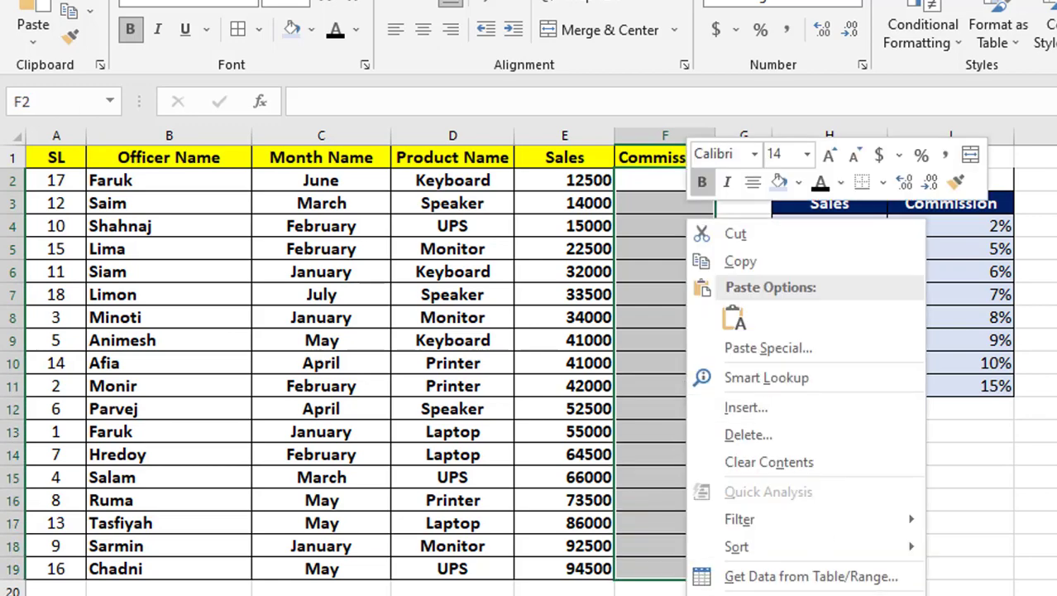
{"action": "left_click", "coordinate": [719, 594]}
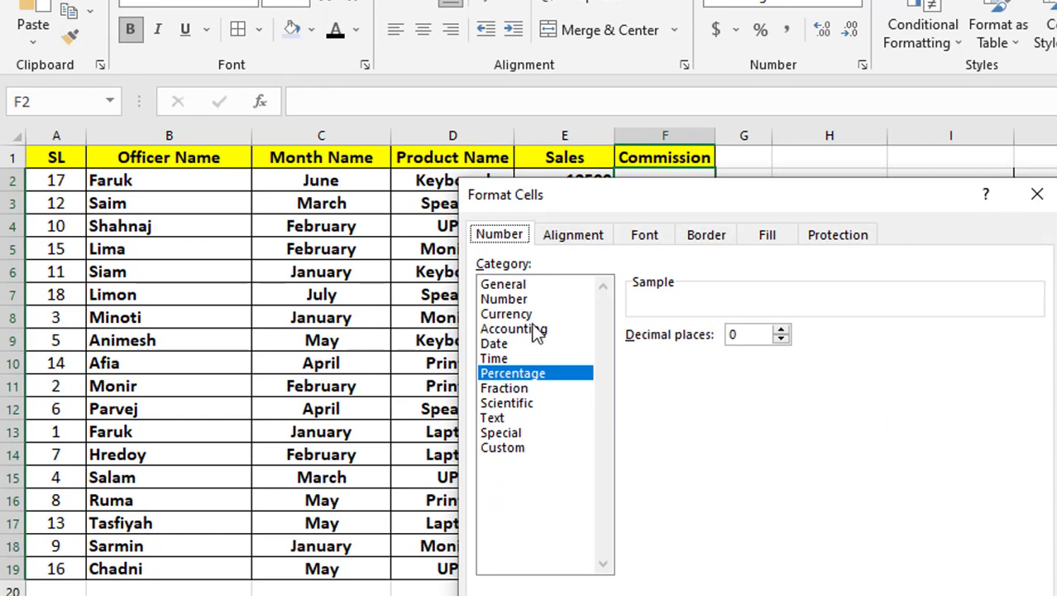
{"action": "left_click", "coordinate": [518, 287]}
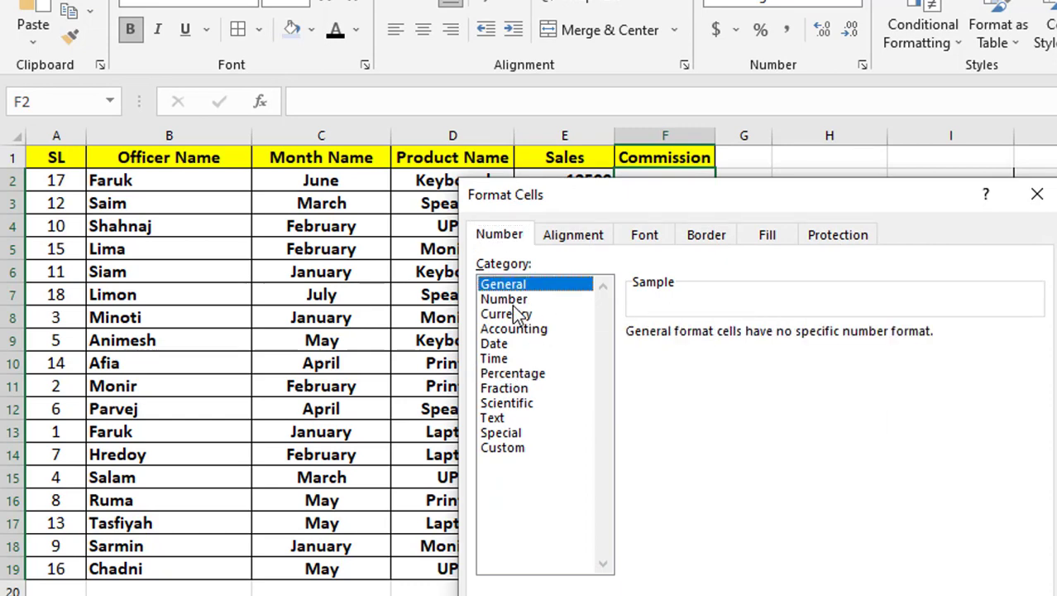
{"action": "left_click", "coordinate": [505, 299]}
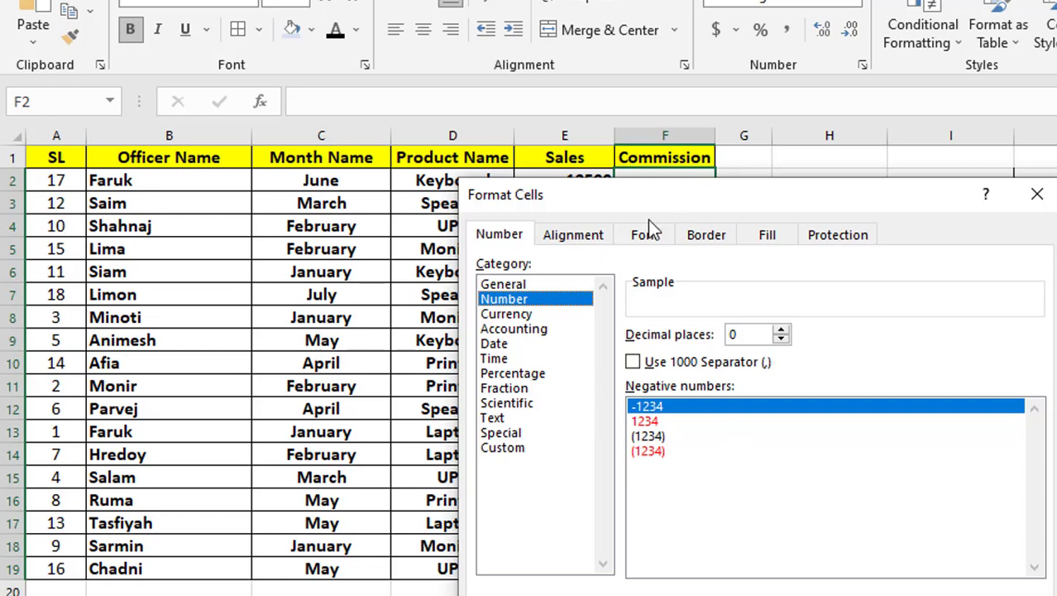
{"action": "left_click", "coordinate": [521, 373]}
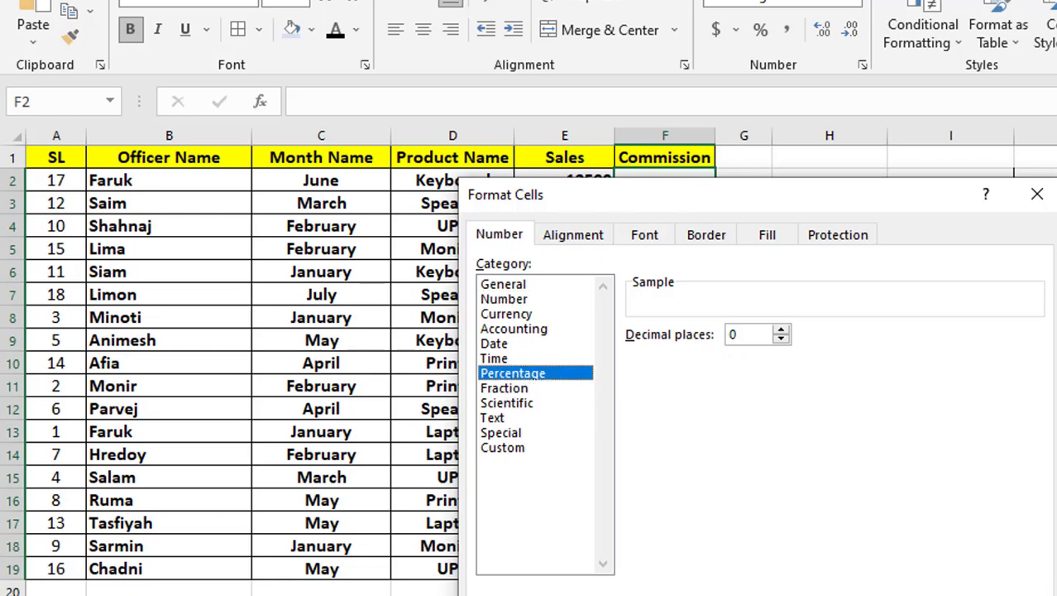
{"action": "key", "text": "Return"}
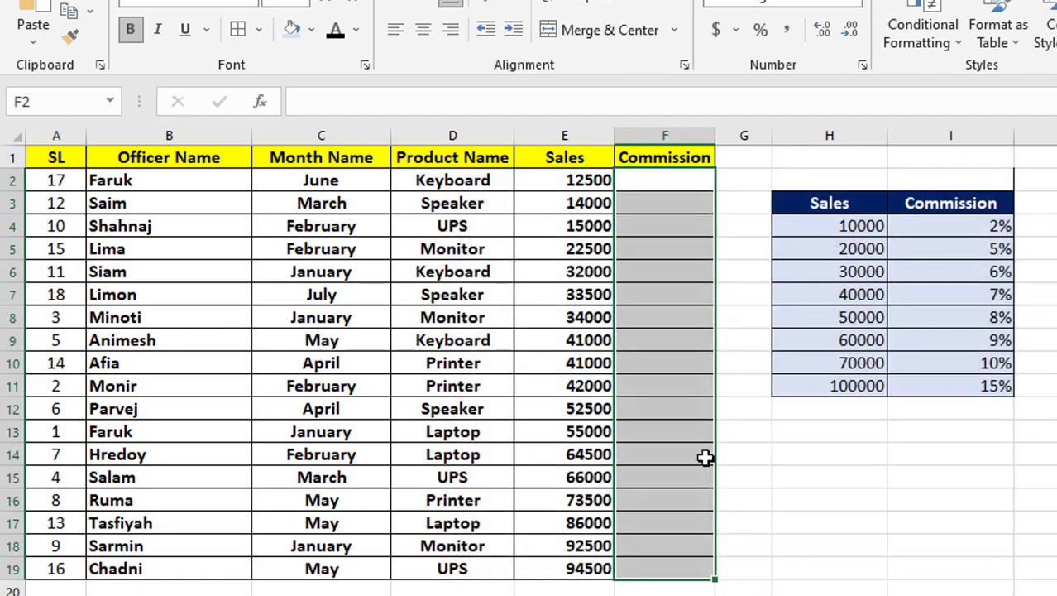
{"action": "left_click", "coordinate": [704, 454]}
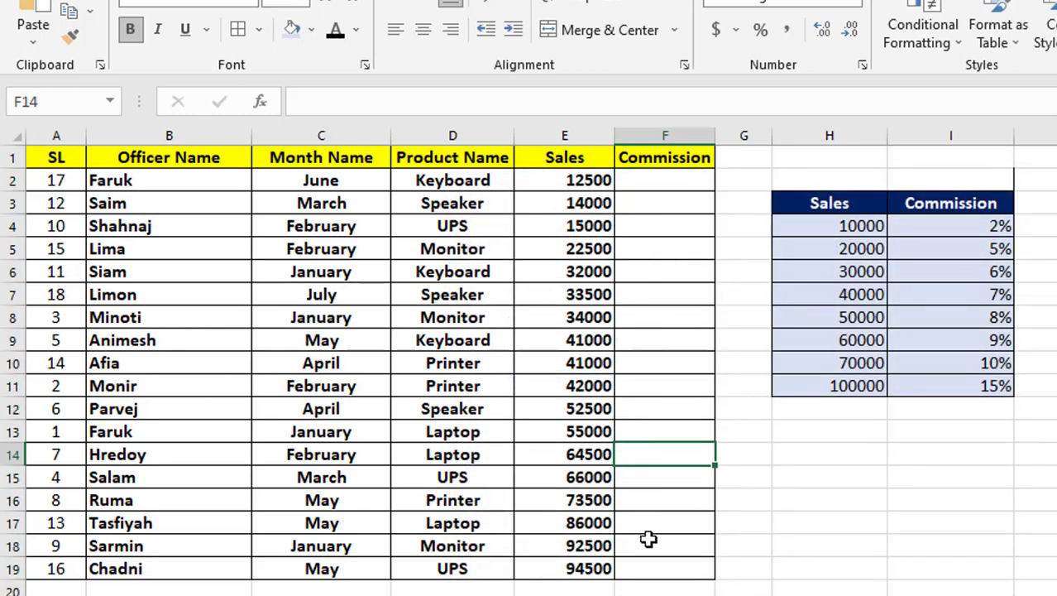
Step: Start a VLOOKUP formula in cell F2 with the sales amount in E2 as the lookup value
{"action": "left_click", "coordinate": [663, 184]}
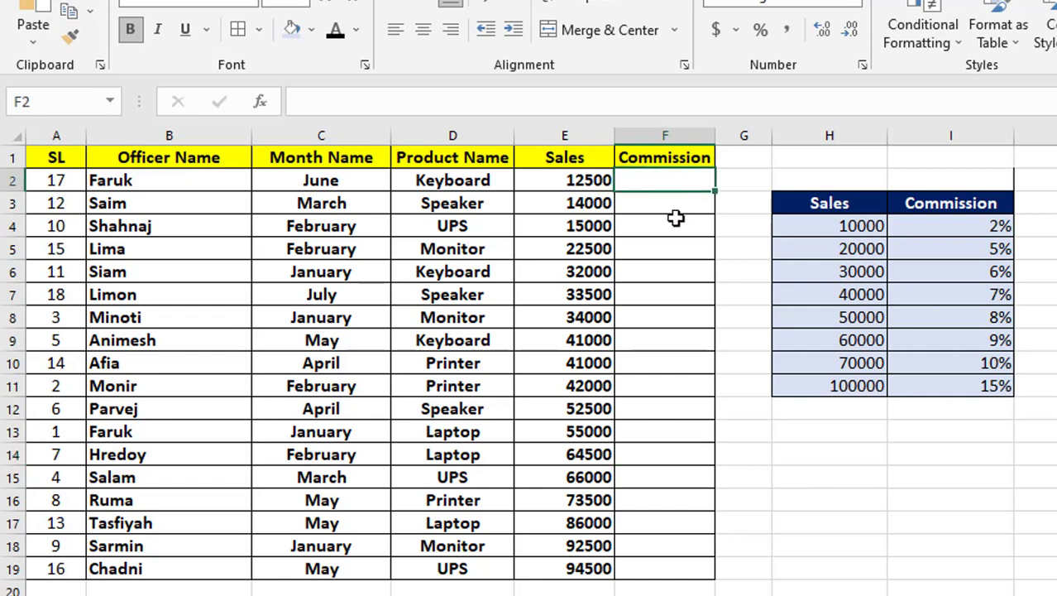
{"action": "type", "text": "="}
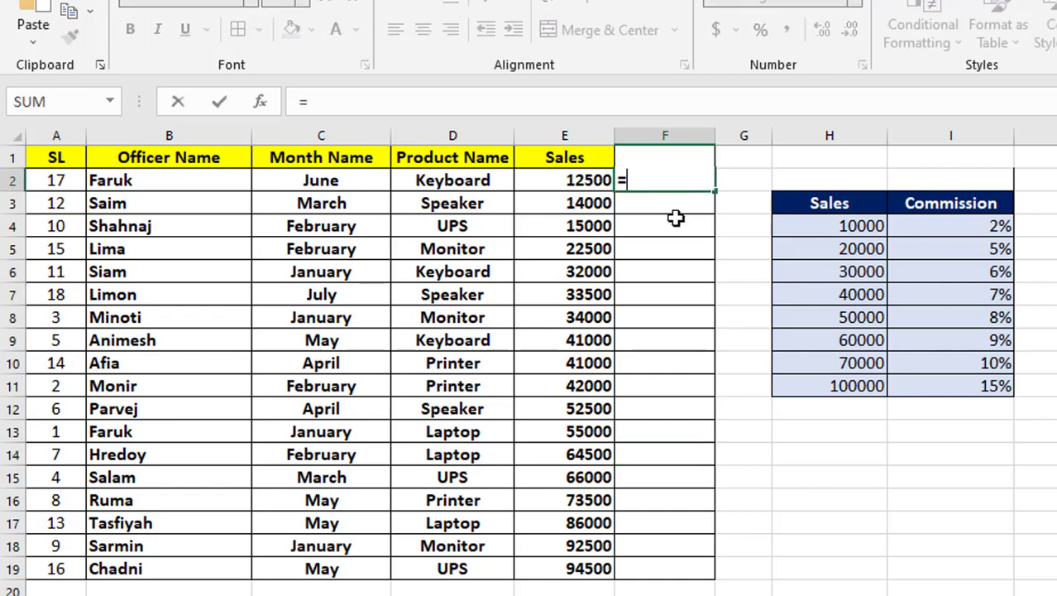
{"action": "type", "text": "L"}
{"action": "key", "text": "BackSpace"}
{"action": "type", "text": "VLO"}
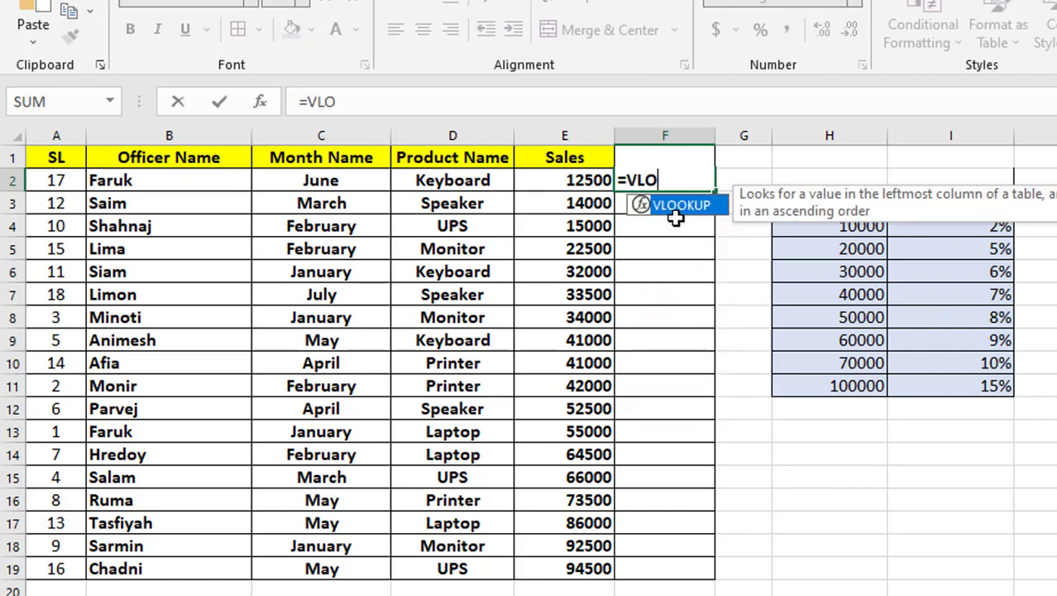
{"action": "type", "text": "OKUP"}
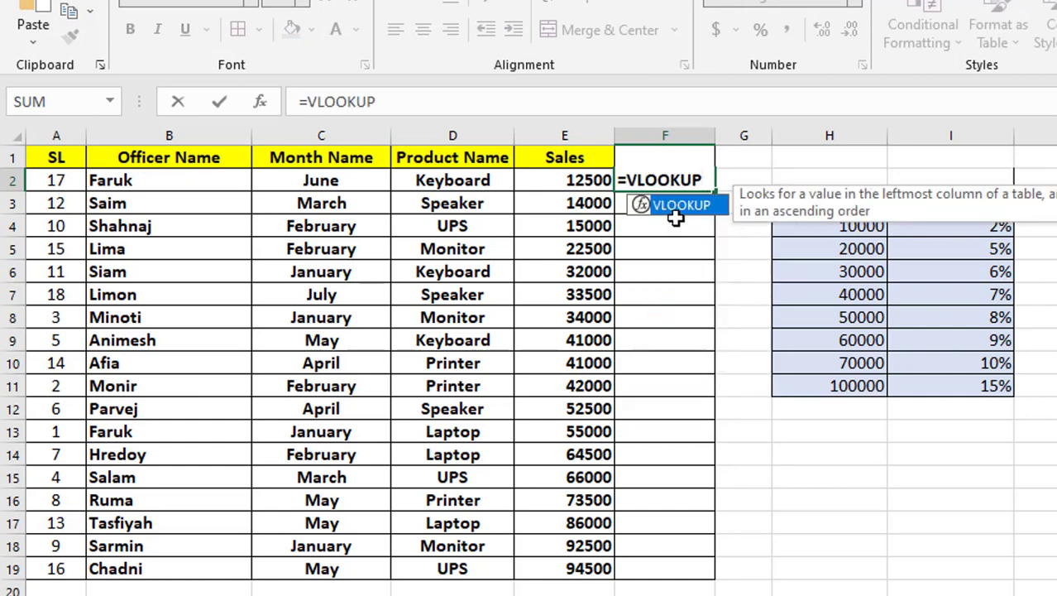
{"action": "type", "text": "("}
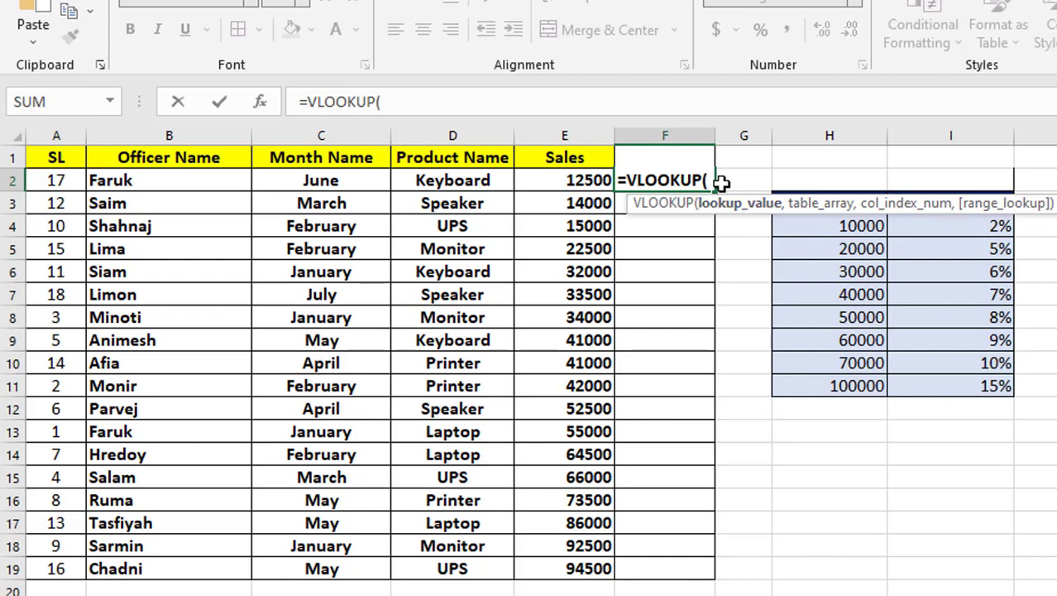
{"action": "left_click", "coordinate": [559, 182]}
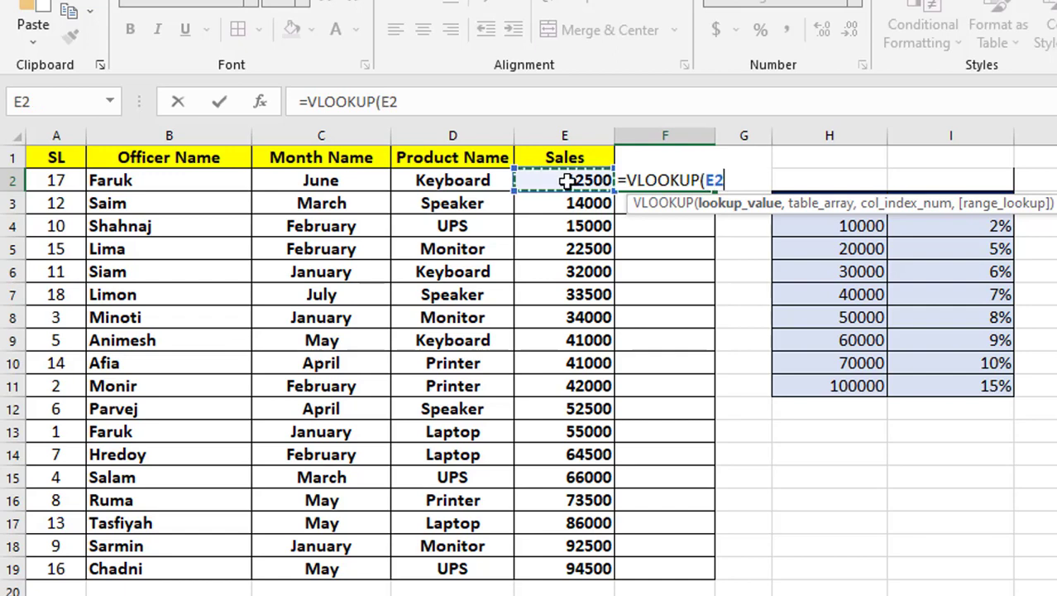
{"action": "type", "text": ","}
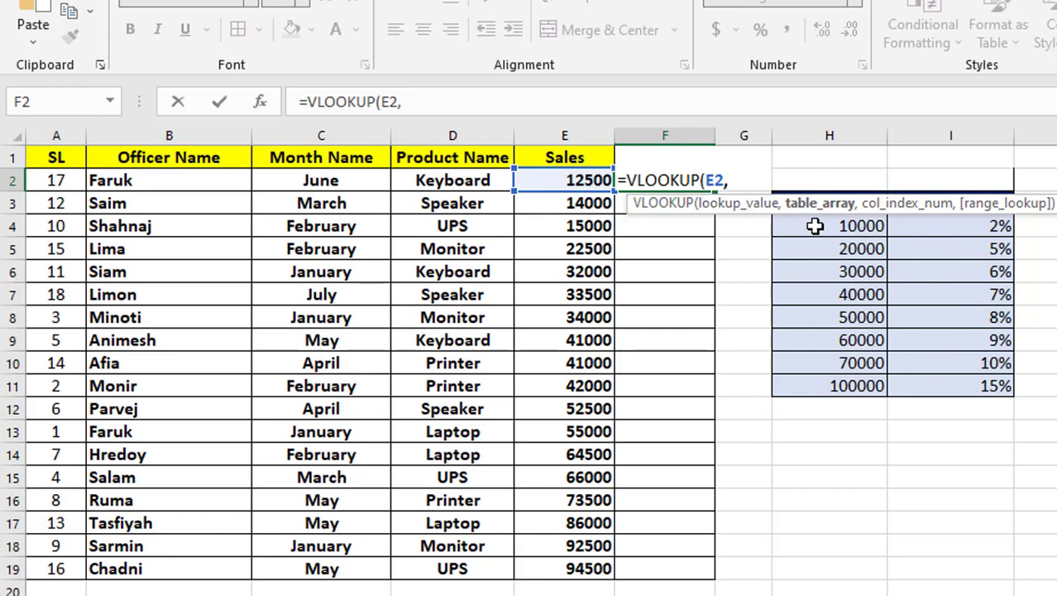
Step: Complete the VLOOKUP in F2 with the absolute table range $H$4:$I$11, column index 2 and approximate match TRUE
{"action": "left_click_drag", "start_coordinate": [814, 225], "coordinate": [922, 383]}
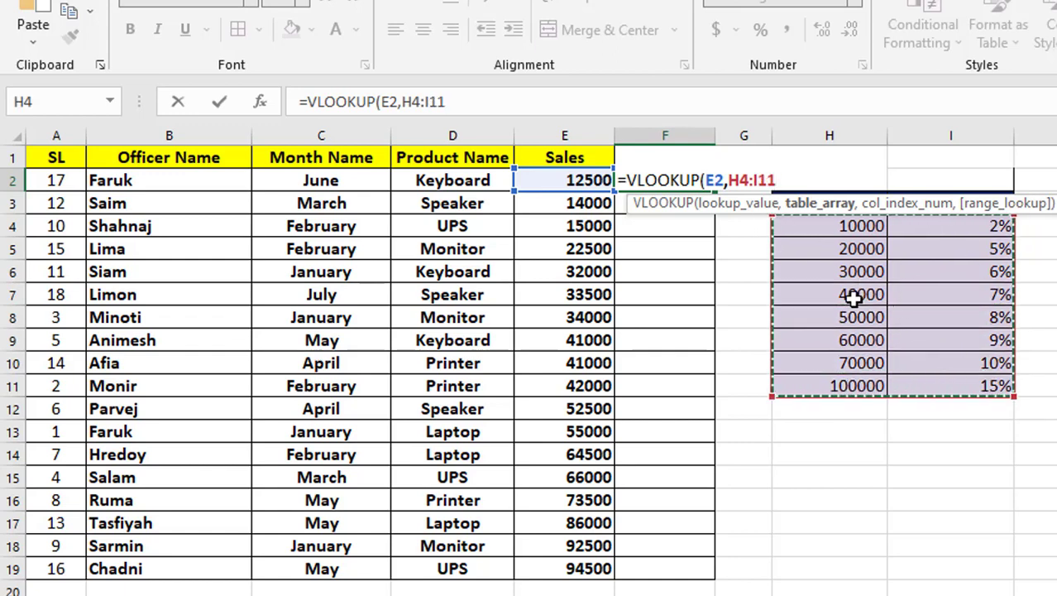
{"action": "key", "text": "F4"}
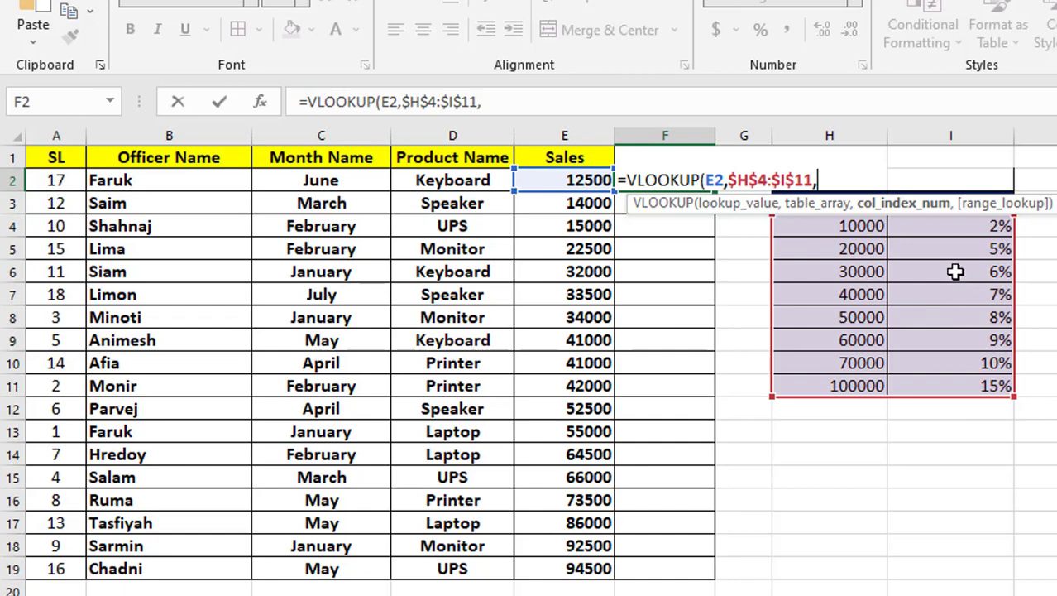
{"action": "type", "text": "2,"}
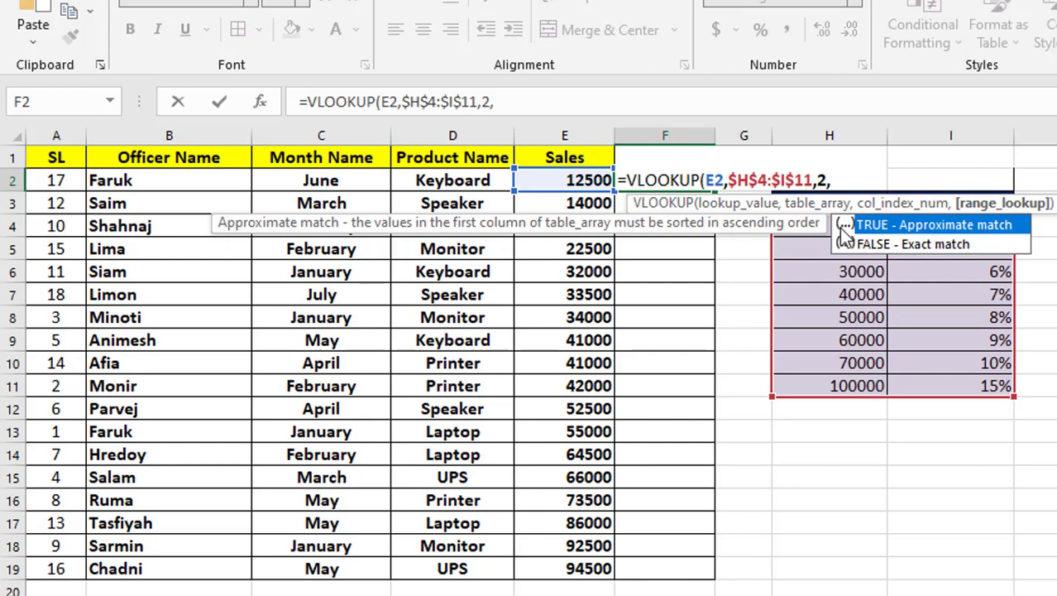
{"action": "double_click", "coordinate": [904, 224]}
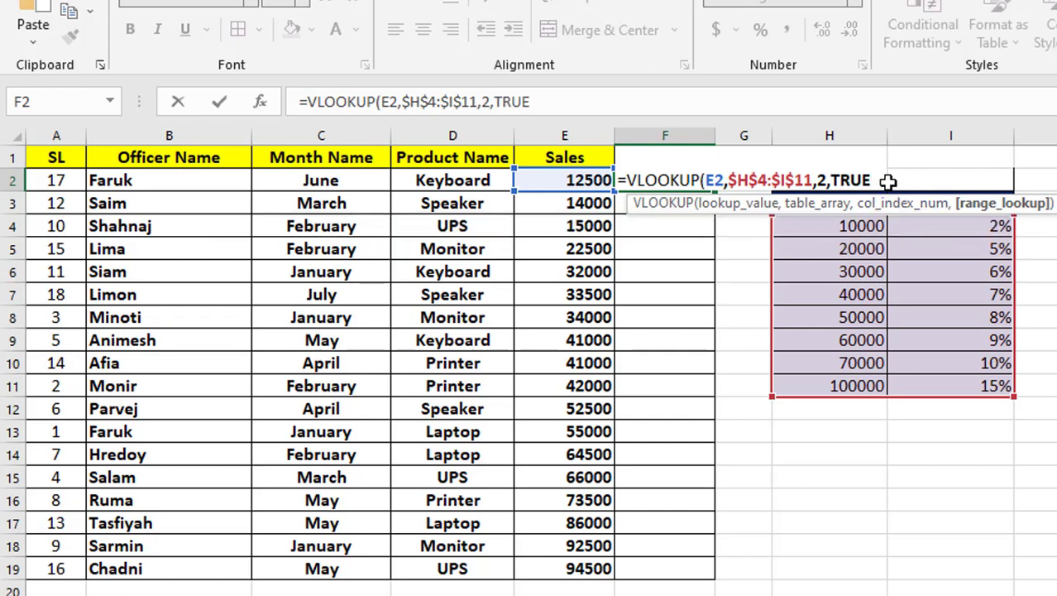
{"action": "type", "text": ")"}
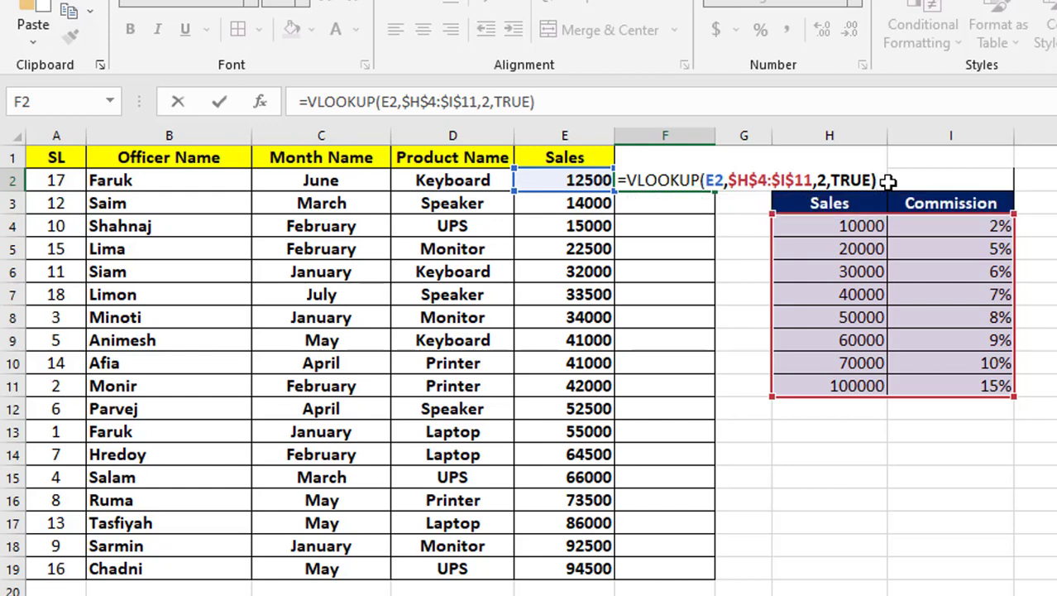
{"action": "key", "text": "Return"}
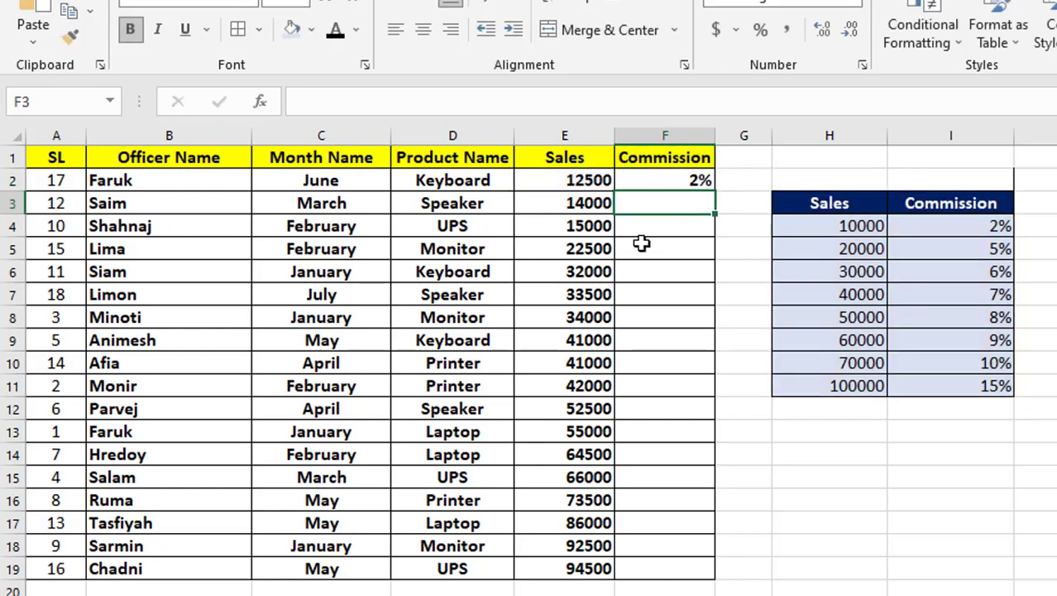
Step: Check F2 against the commission rate table and fill its formula down through F19
{"action": "left_click", "coordinate": [637, 177]}
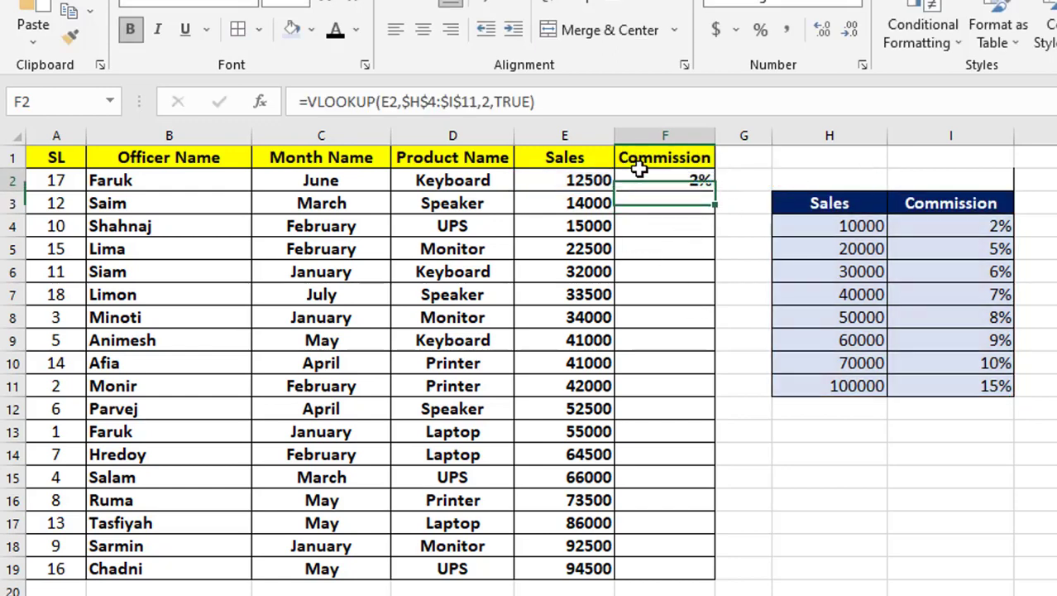
{"action": "left_click", "coordinate": [819, 229]}
{"action": "left_click", "coordinate": [821, 251]}
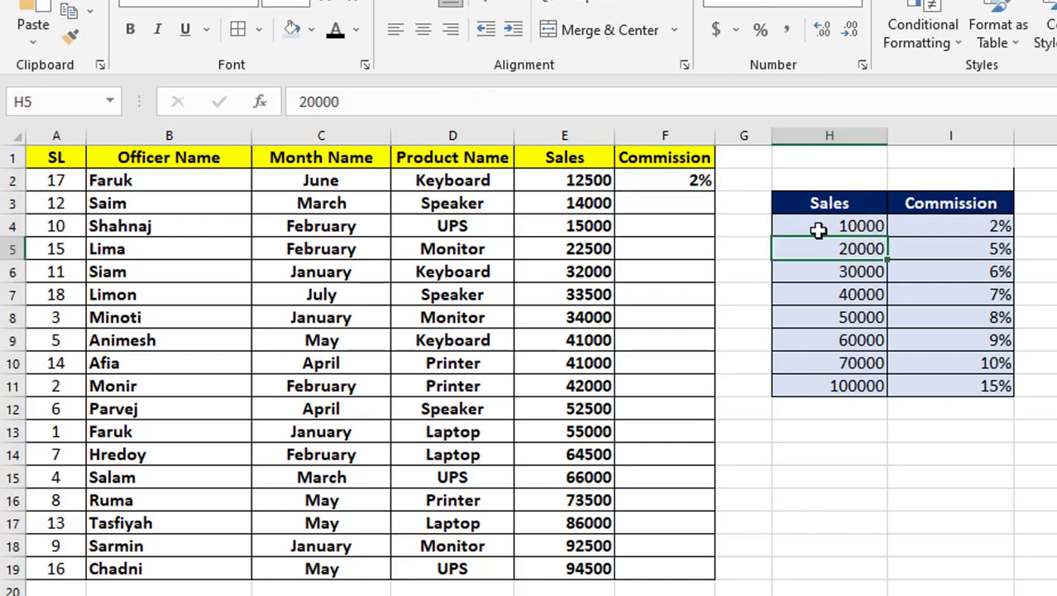
{"action": "left_click", "coordinate": [966, 230]}
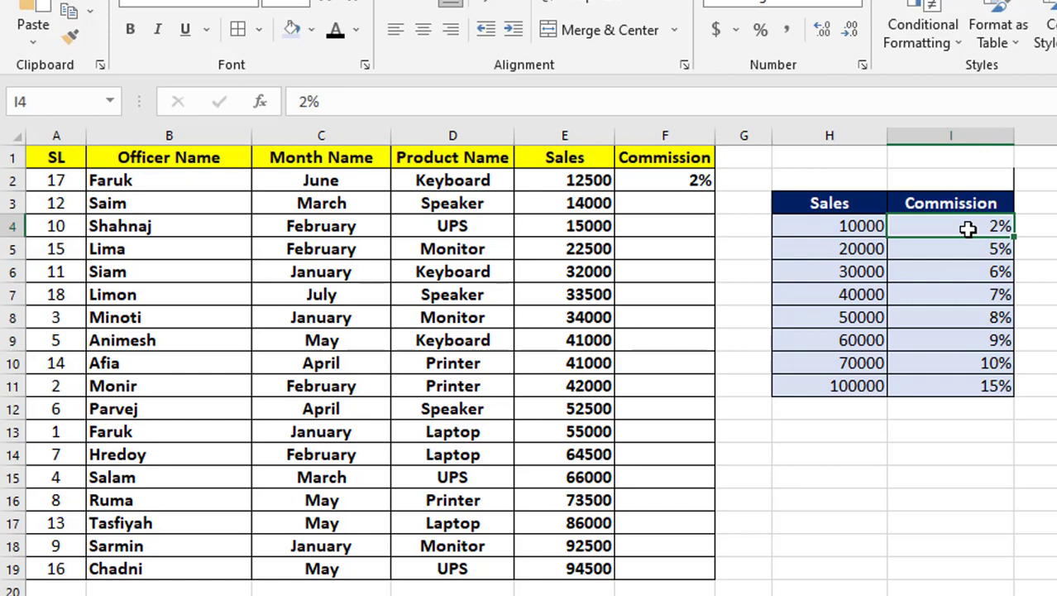
{"action": "left_click", "coordinate": [694, 184]}
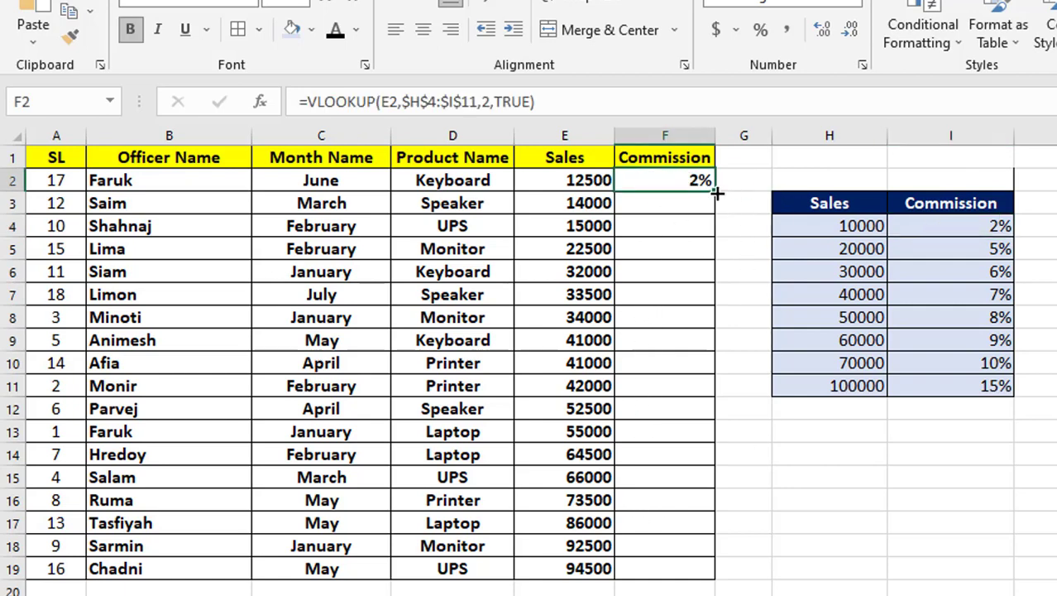
{"action": "double_click", "coordinate": [716, 191]}
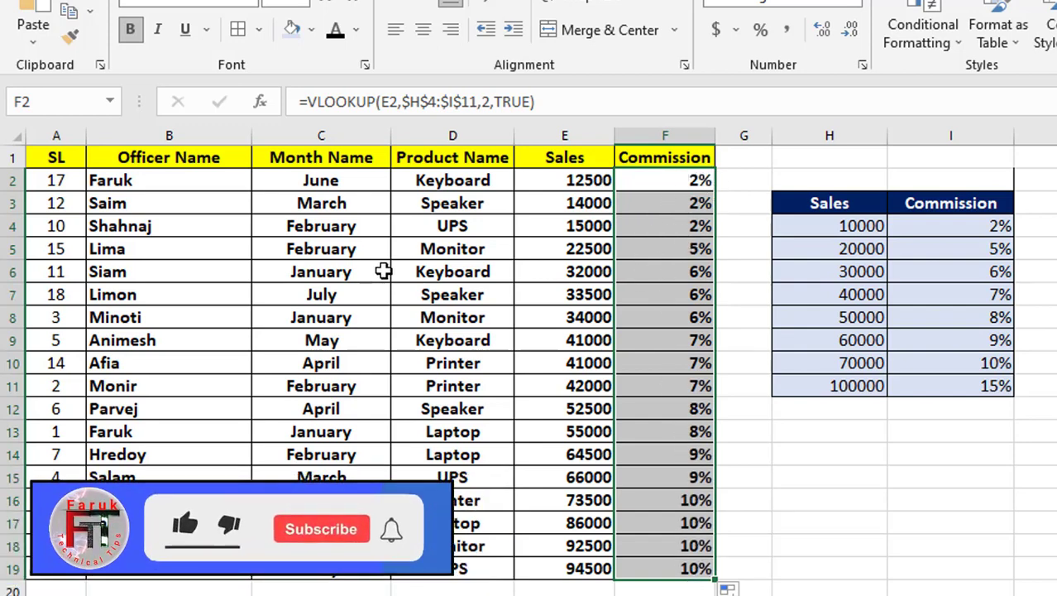
{"action": "left_click", "coordinate": [578, 271]}
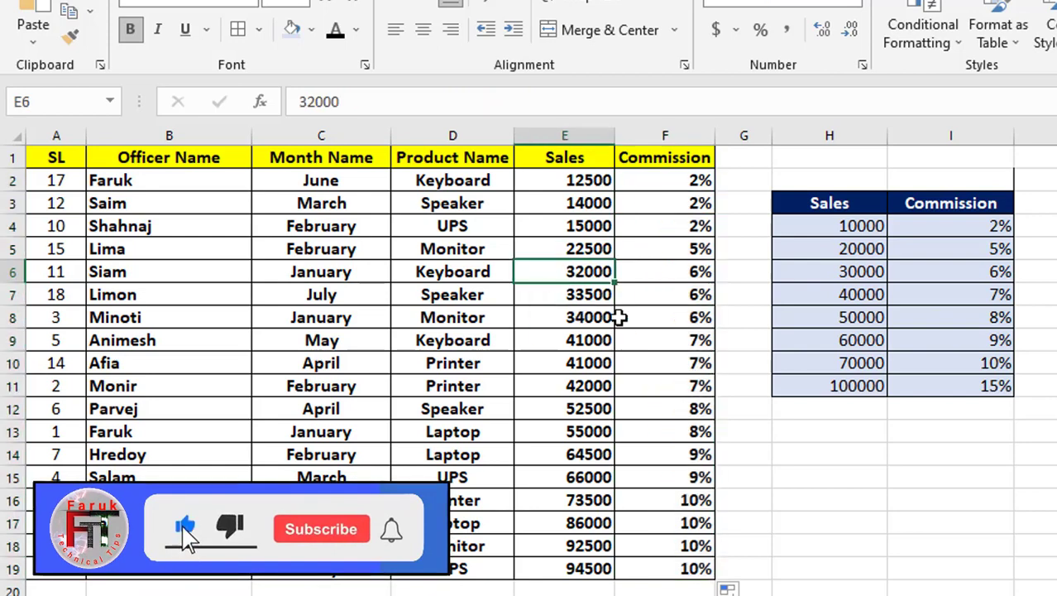
{"action": "left_click", "coordinate": [678, 273]}
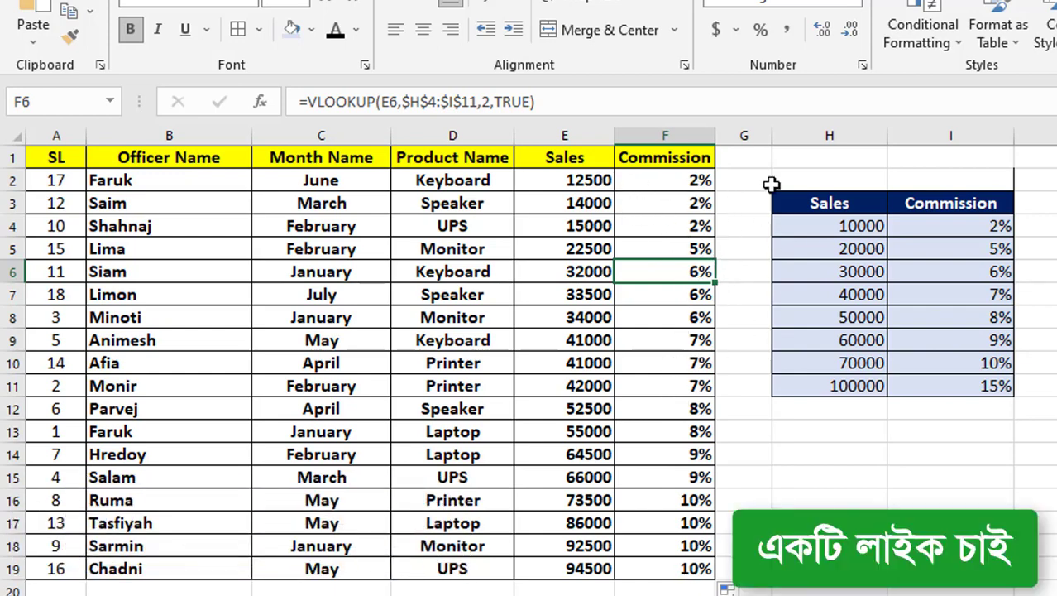
Step: Widen column G and add cell borders to G1:G19 to extend the sales table
{"action": "left_click_drag", "start_coordinate": [771, 135], "coordinate": [819, 143]}
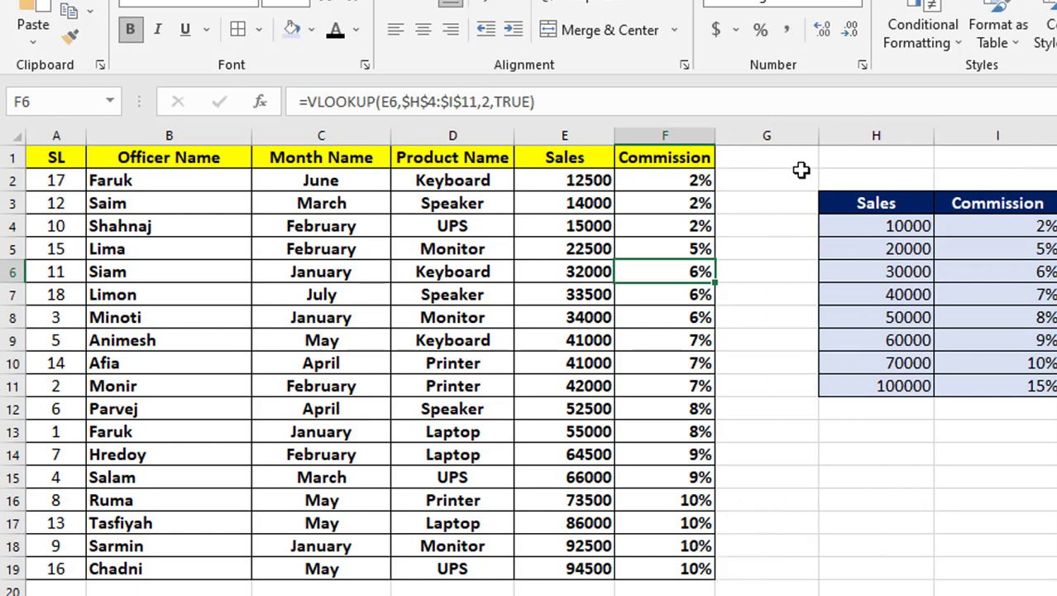
{"action": "left_click", "coordinate": [758, 161]}
{"action": "left_click_drag", "start_coordinate": [759, 218], "coordinate": [781, 571]}
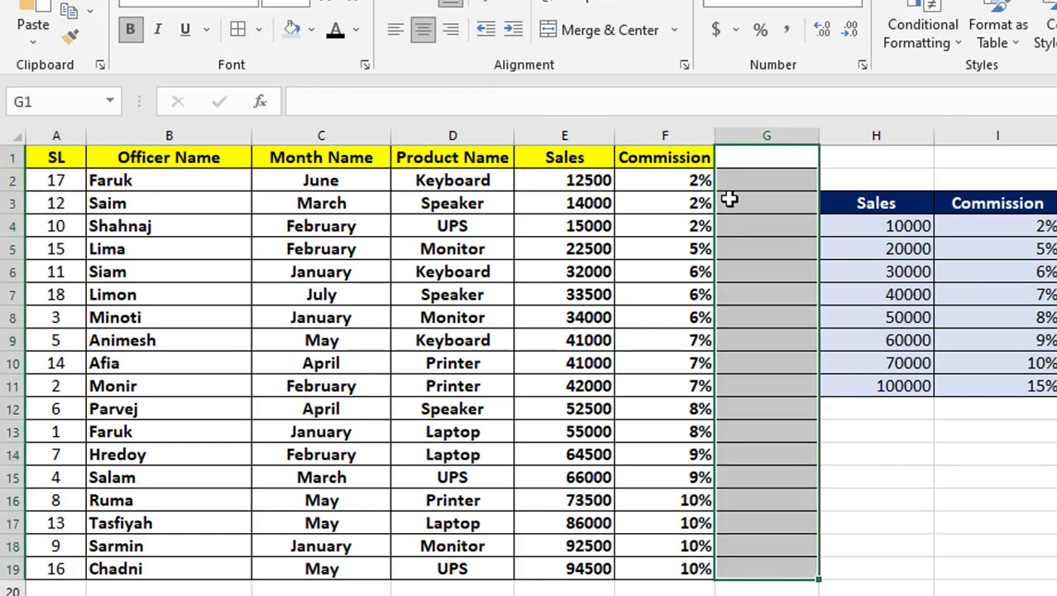
Step: Fill header cell G1 with yellow and enter the heading Taka
{"action": "left_click", "coordinate": [740, 156]}
{"action": "left_click", "coordinate": [311, 30]}
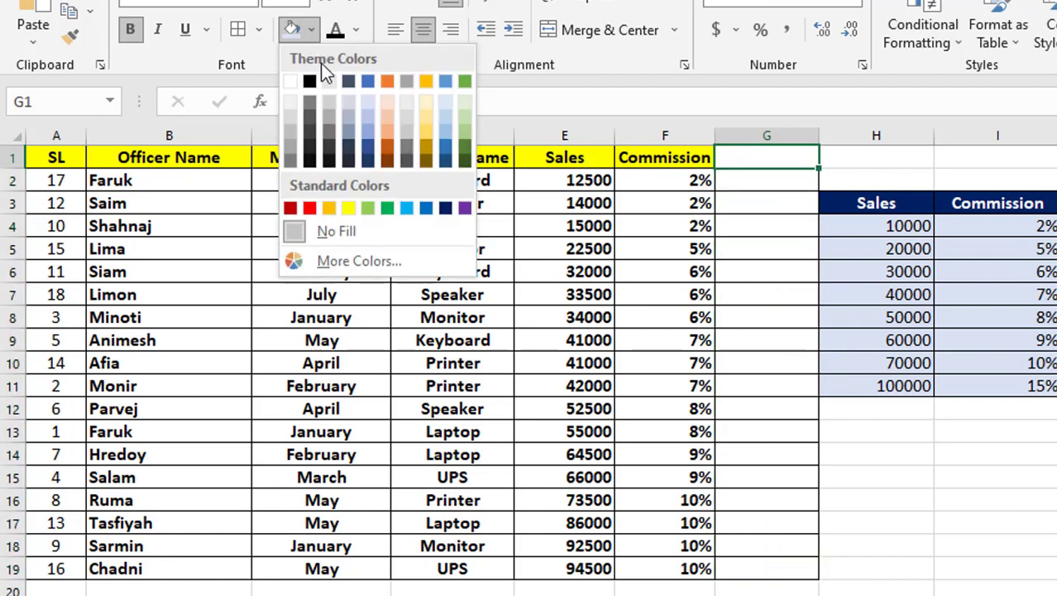
{"action": "left_click", "coordinate": [346, 206]}
{"action": "left_click", "coordinate": [750, 323]}
{"action": "left_click", "coordinate": [769, 149]}
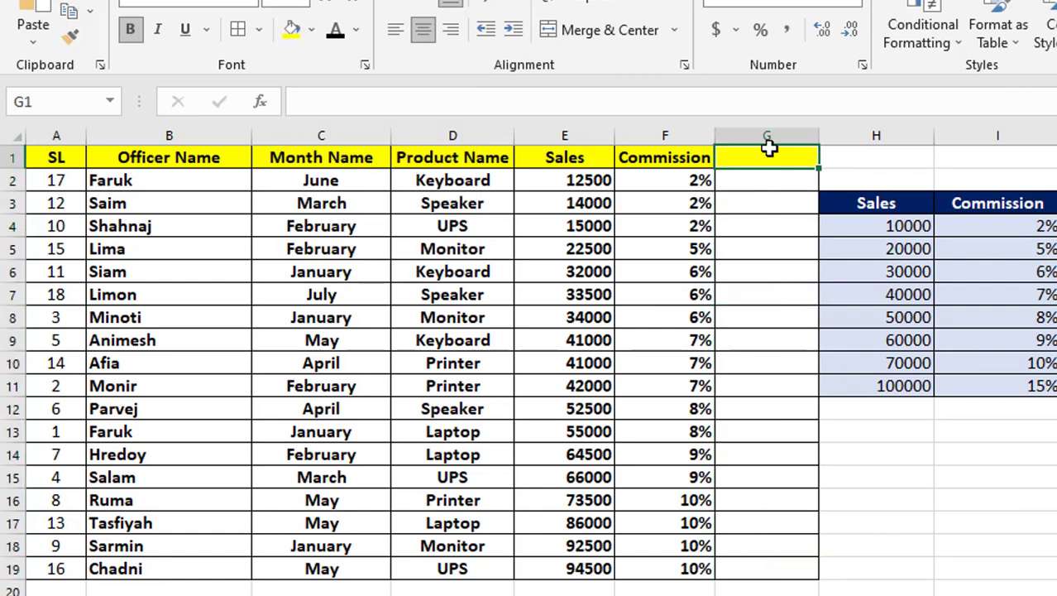
{"action": "type", "text": "Taka"}
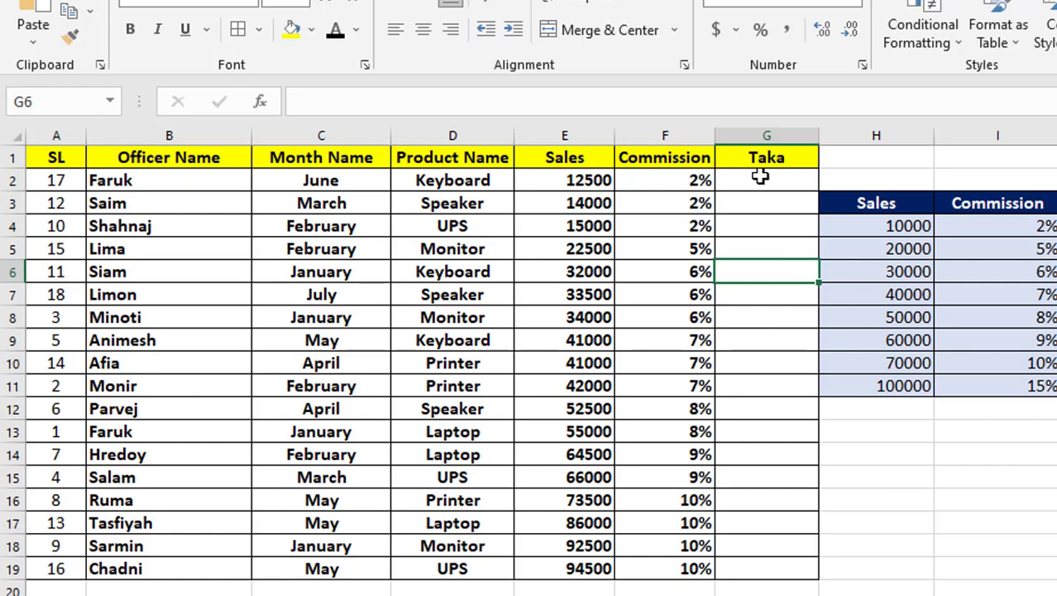
Step: Enter the formula =E2*F2 in G2 to multiply the first officer's sales by the commission rate
{"action": "key", "text": "Up"}
{"action": "key", "text": "Up"}
{"action": "key", "text": "Up"}
{"action": "key", "text": "Up"}
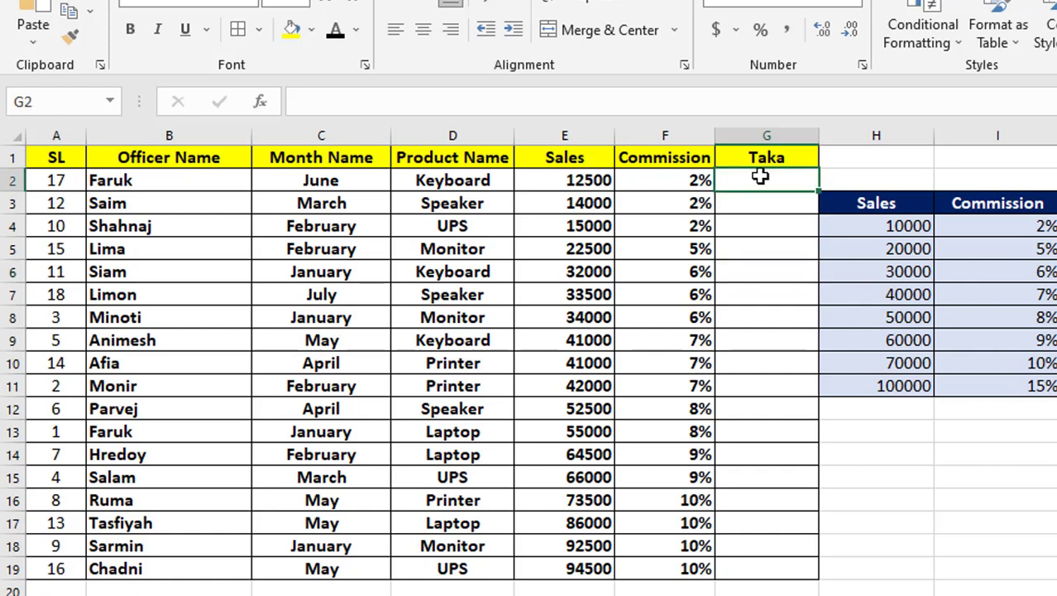
{"action": "type", "text": "="}
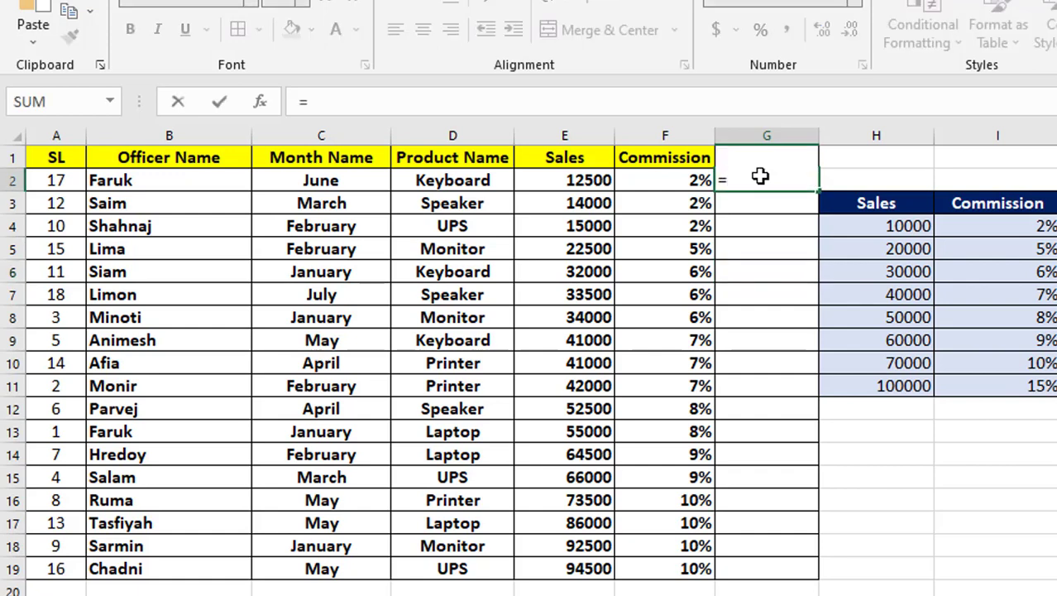
{"action": "left_click", "coordinate": [543, 178]}
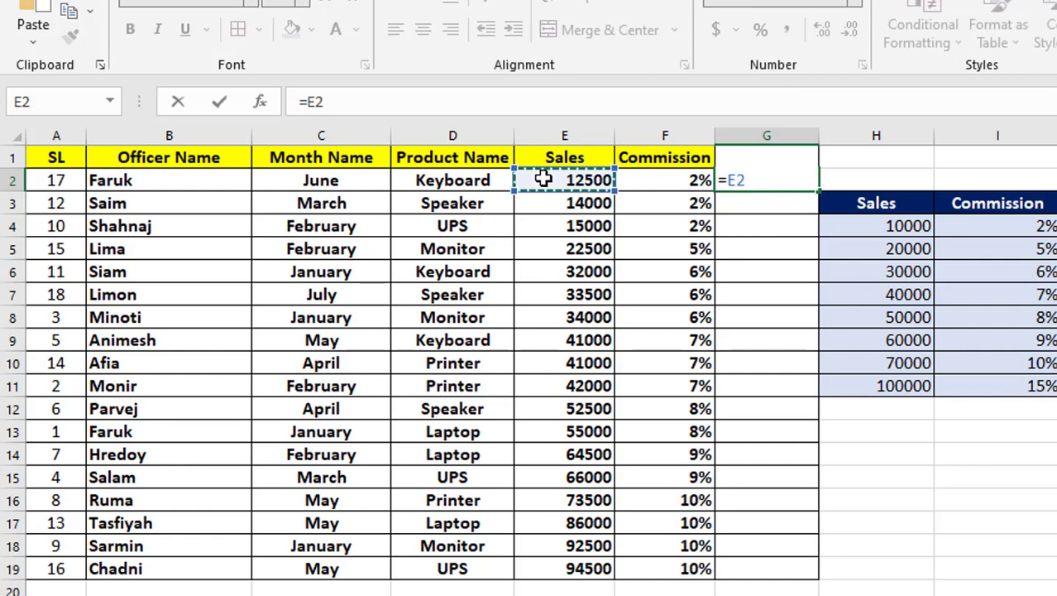
{"action": "type", "text": "*"}
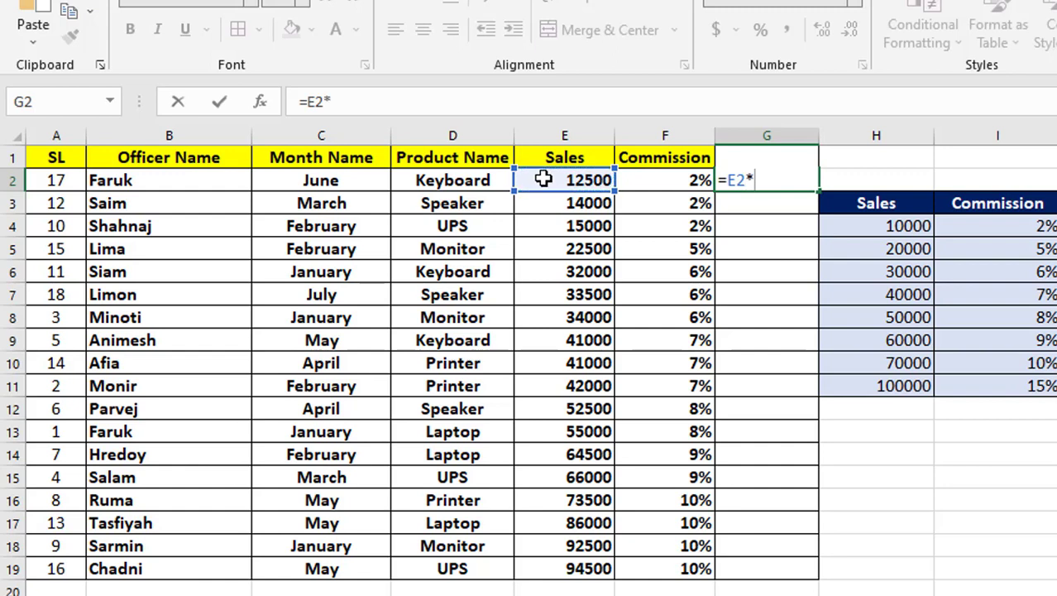
{"action": "left_click", "coordinate": [661, 180]}
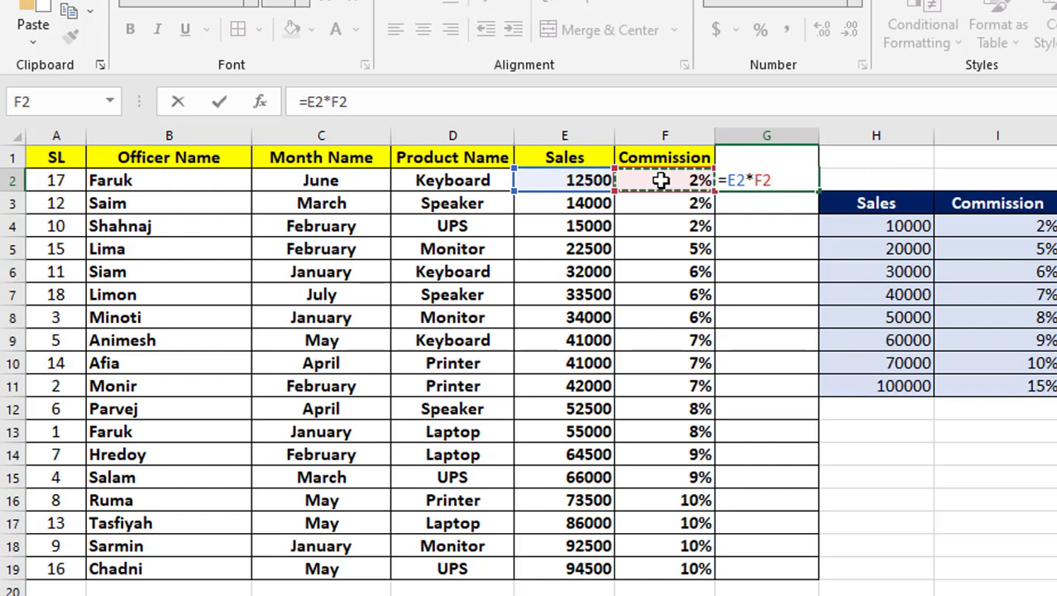
{"action": "key", "text": "Return"}
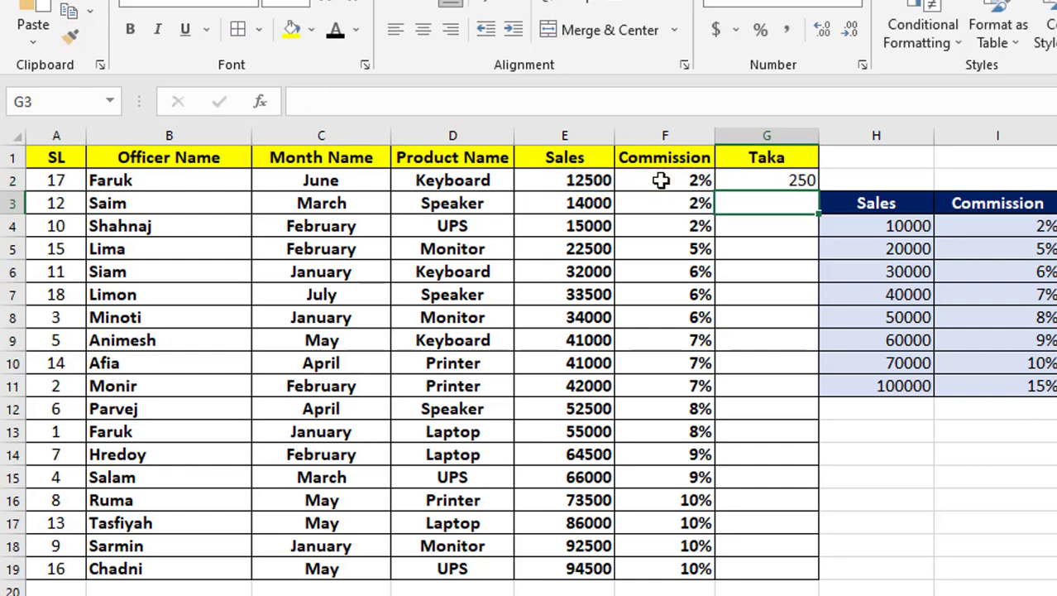
Step: Fill the G2 commission amount formula down through G19 and check the copied formula in the last row
{"action": "left_click", "coordinate": [779, 180]}
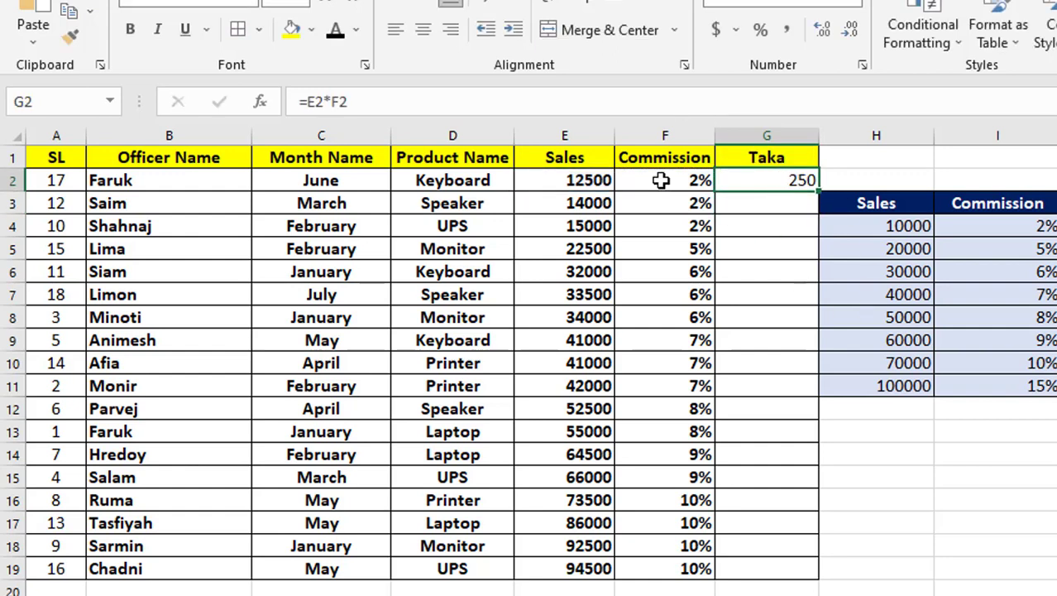
{"action": "double_click", "coordinate": [819, 190]}
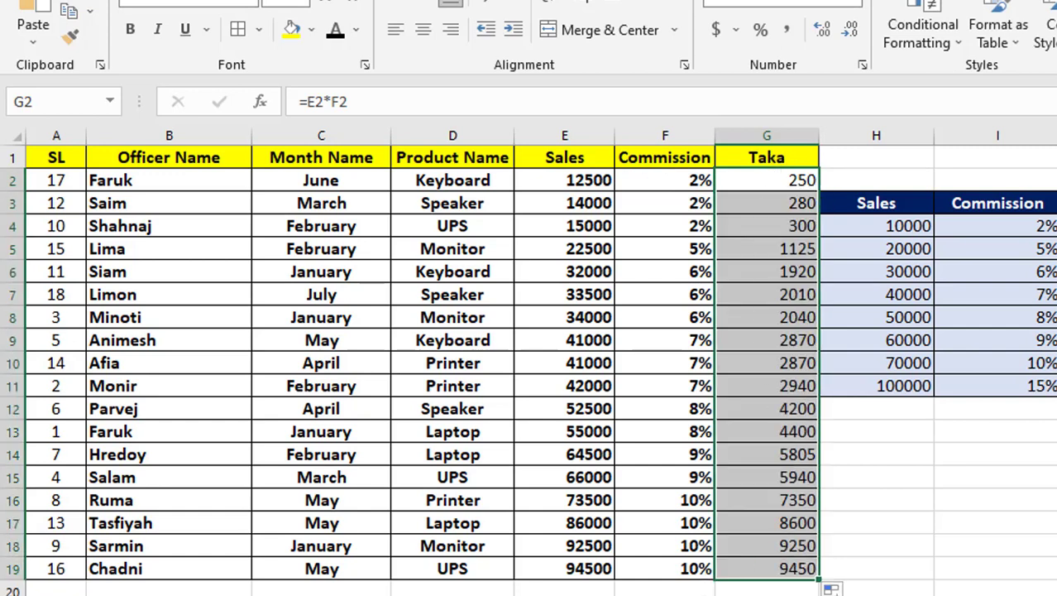
{"action": "left_click", "coordinate": [765, 571]}
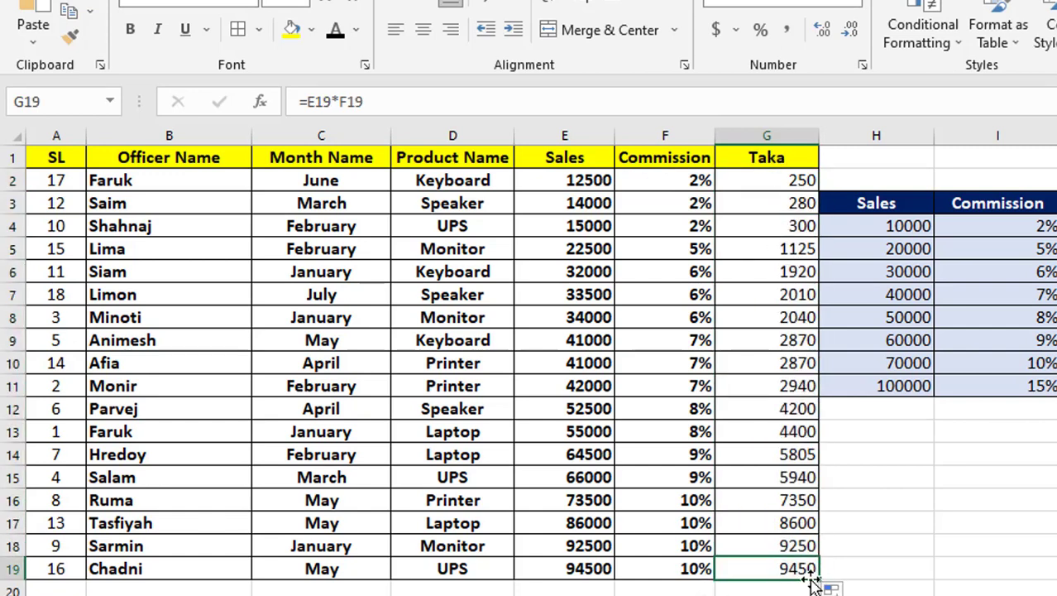